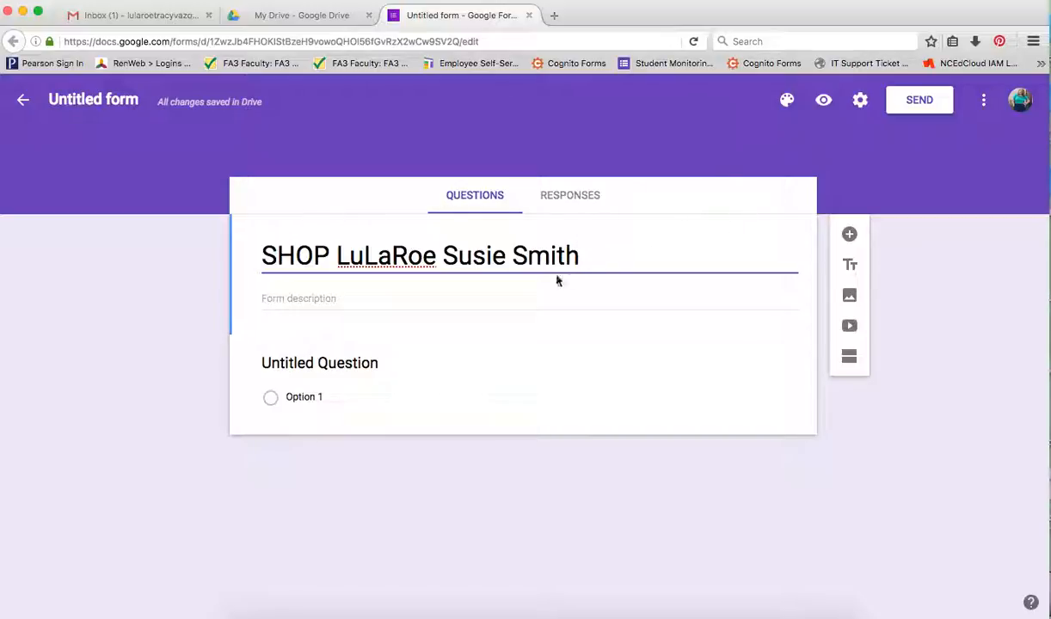
- Title the first question "First and last name" and make it a short answer question
left_click(294, 363)
left_click_drag(382, 365, 235, 363)
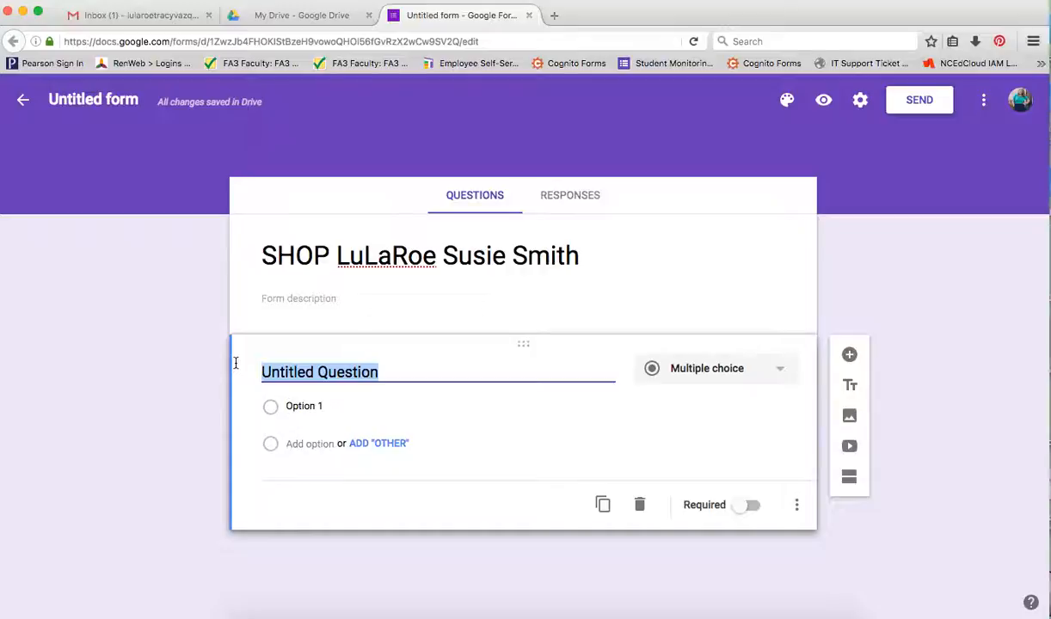
type("First an")
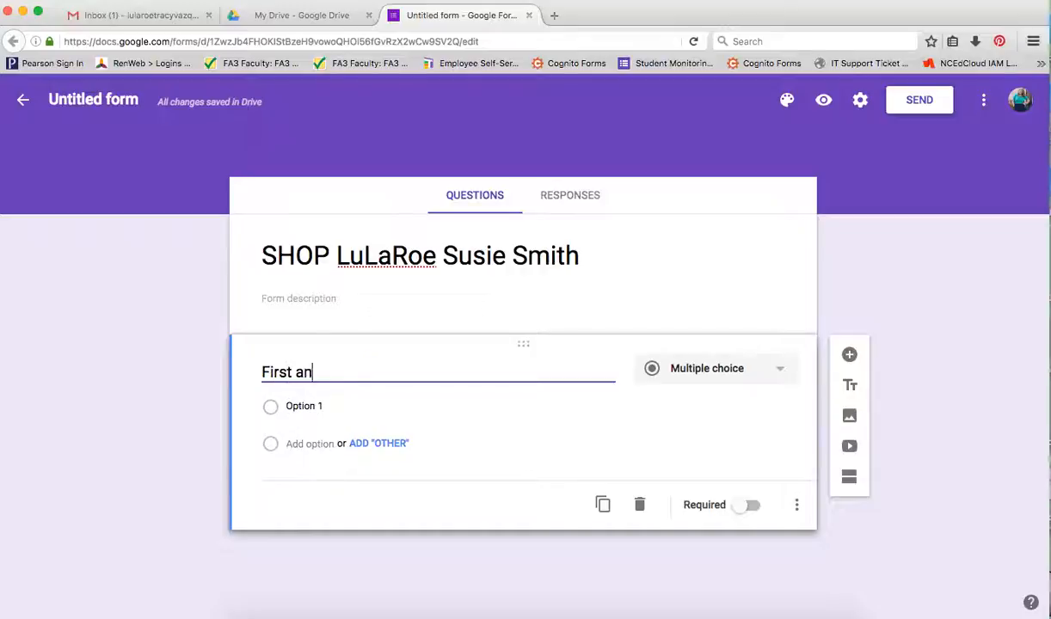
type("d last name")
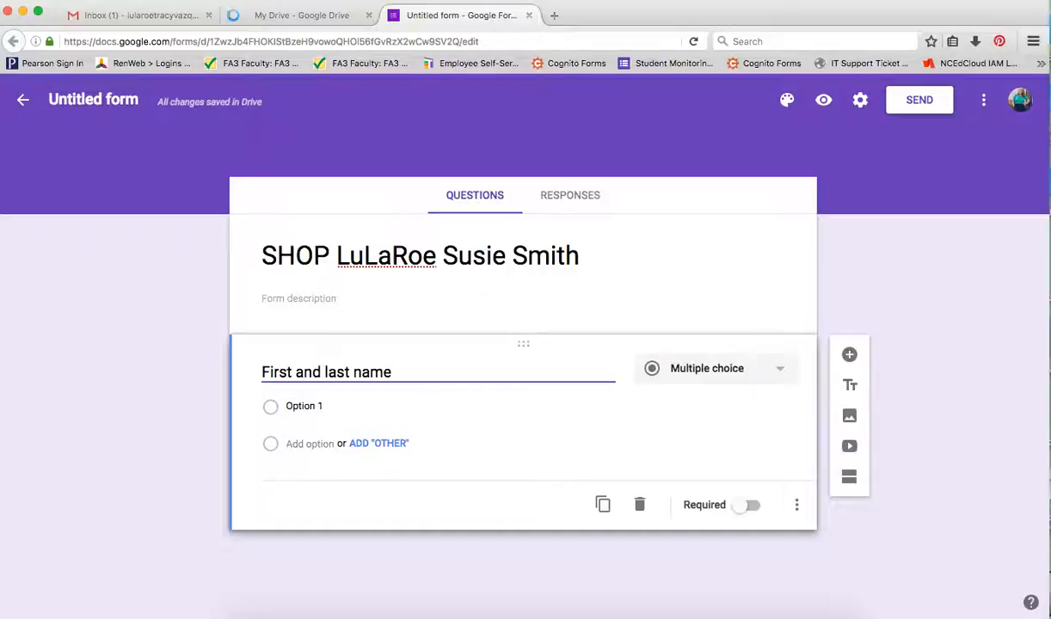
left_click(233, 363)
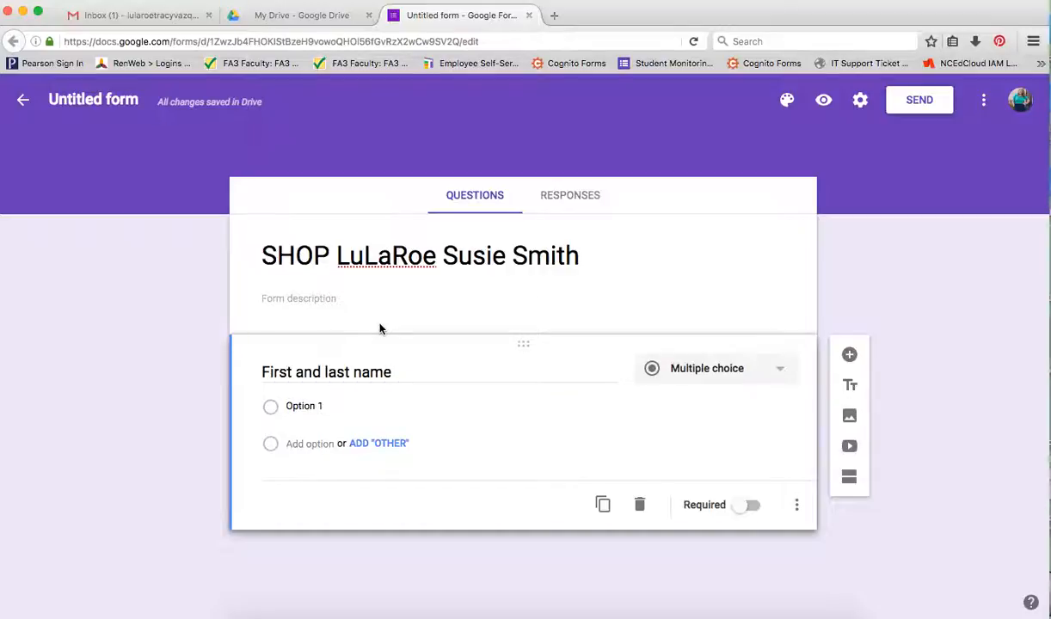
left_click(772, 370)
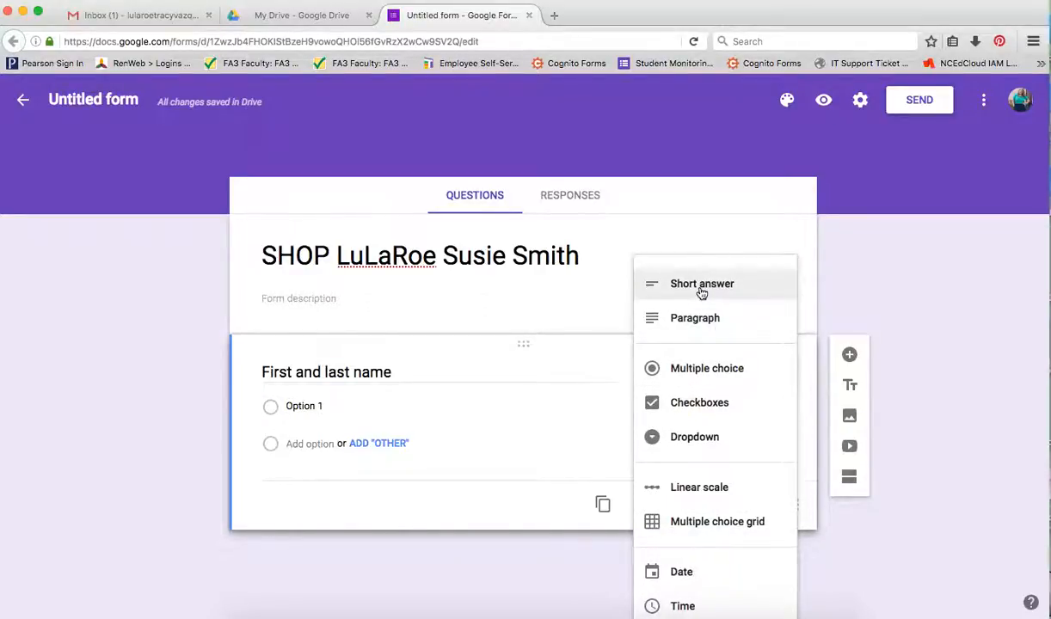
left_click(702, 288)
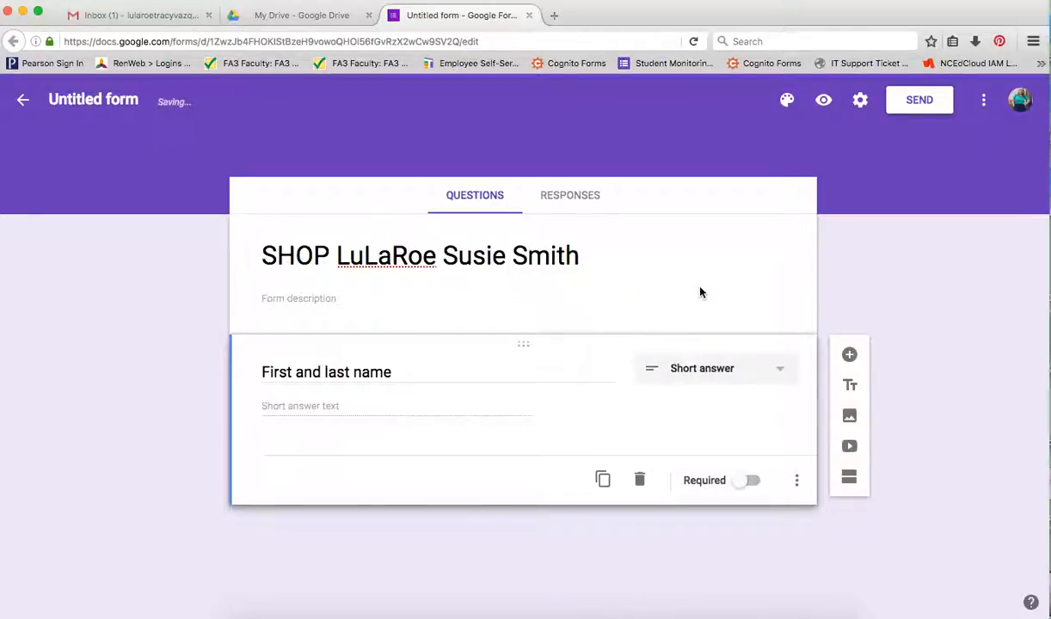
- Add a required short answer question titled "Facebook Name" below the first question
left_click(851, 356)
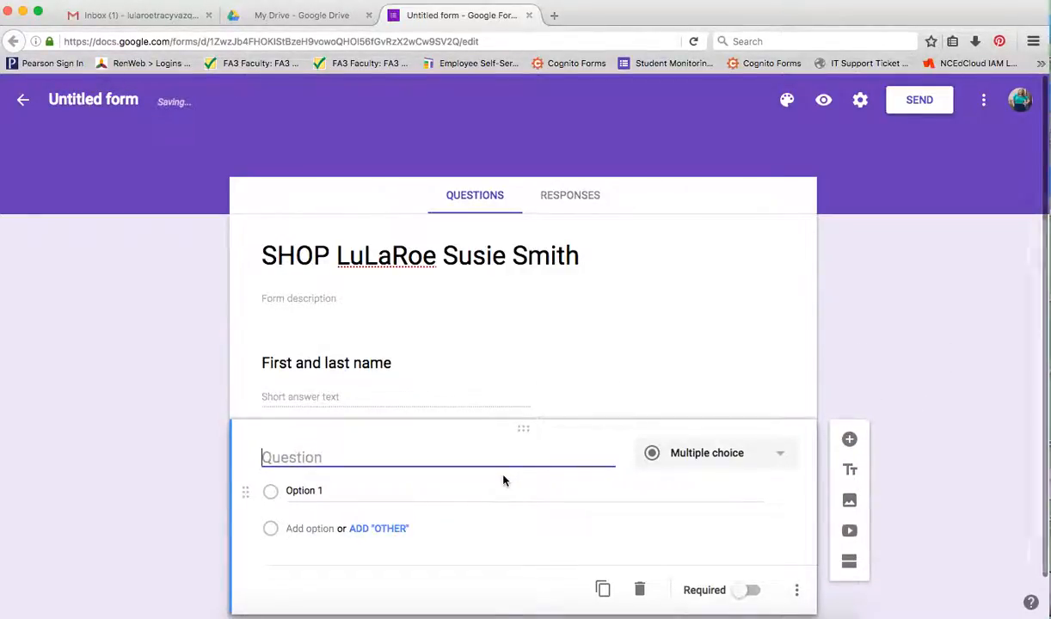
type("Facebook")
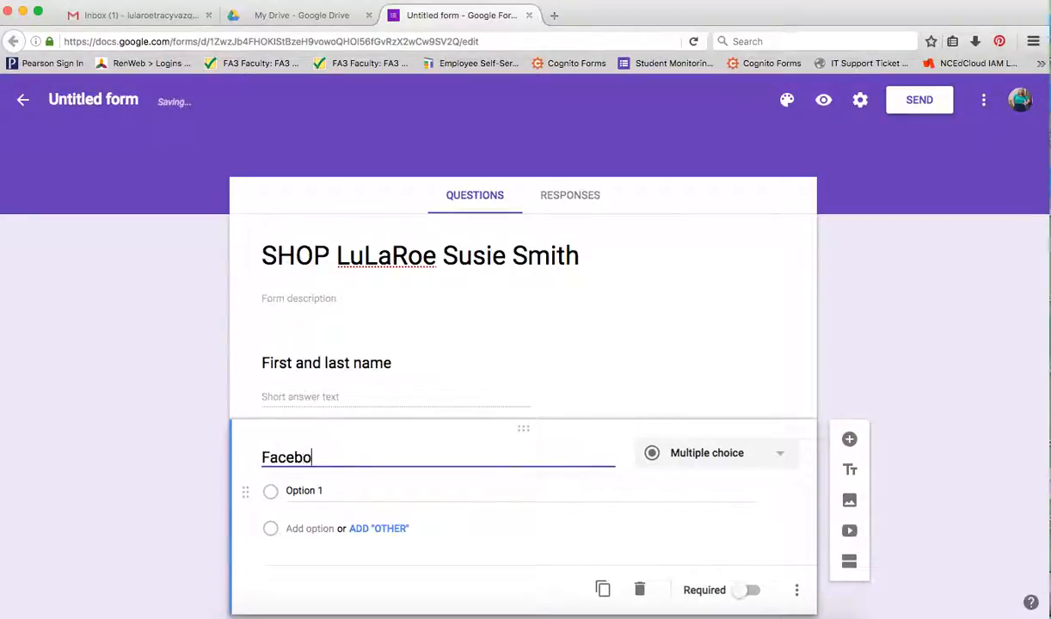
key("BackSpace")
type("ok Name")
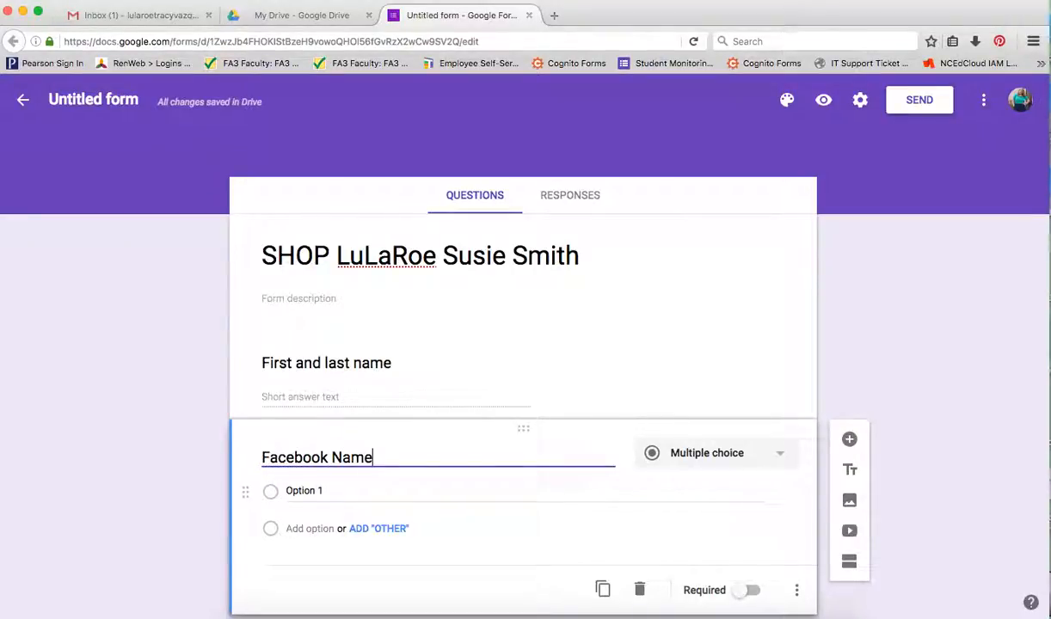
left_click(779, 463)
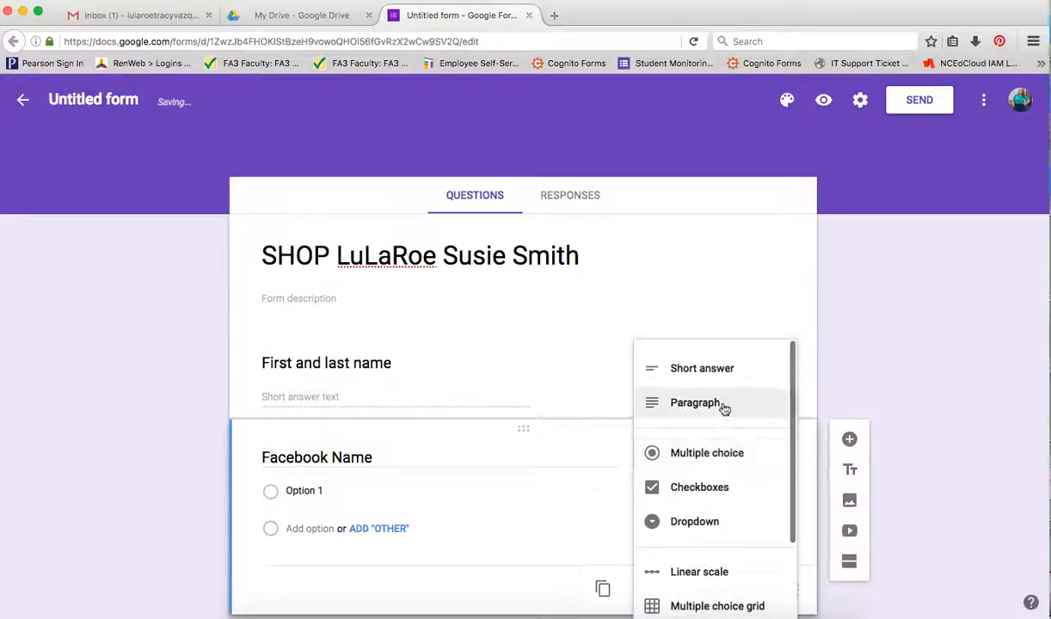
left_click(721, 368)
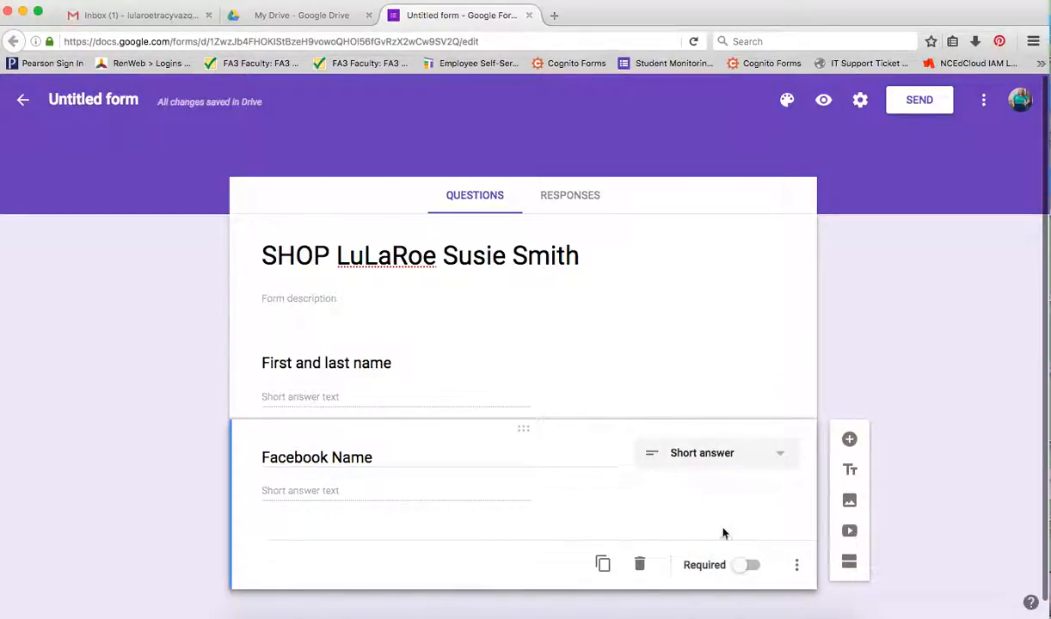
scroll(732, 507, "down", 1)
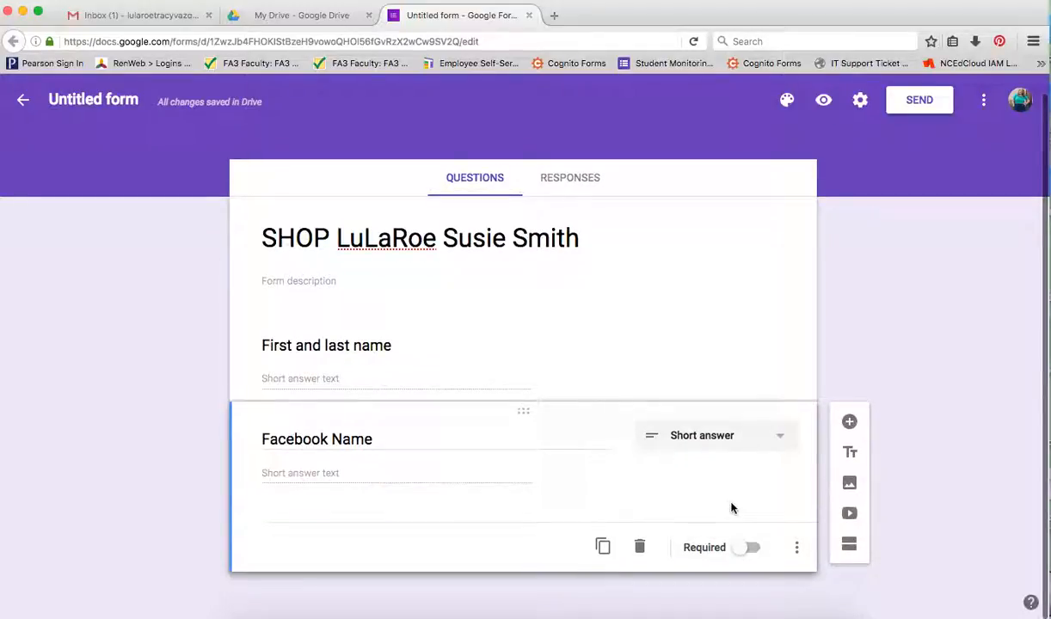
left_click(751, 558)
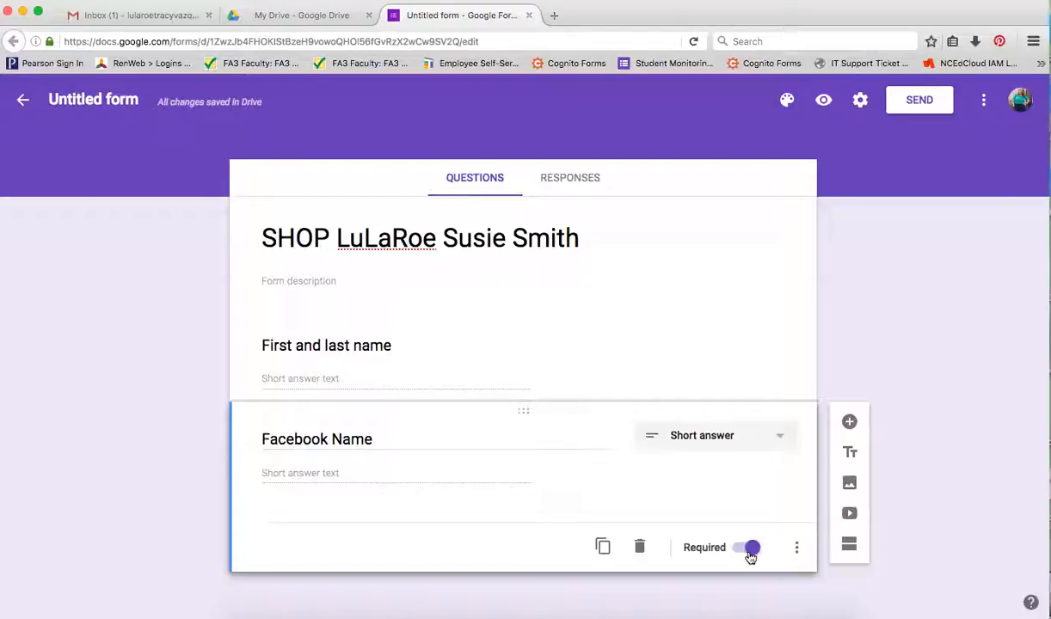
- Add a required dropdown question titled "shipping choices" after the Facebook Name question
left_click(851, 422)
type("shipping ")
type("in")
key("BackSpace")
key("BackSpace")
type("choices")
scroll(645, 563, "down", 2)
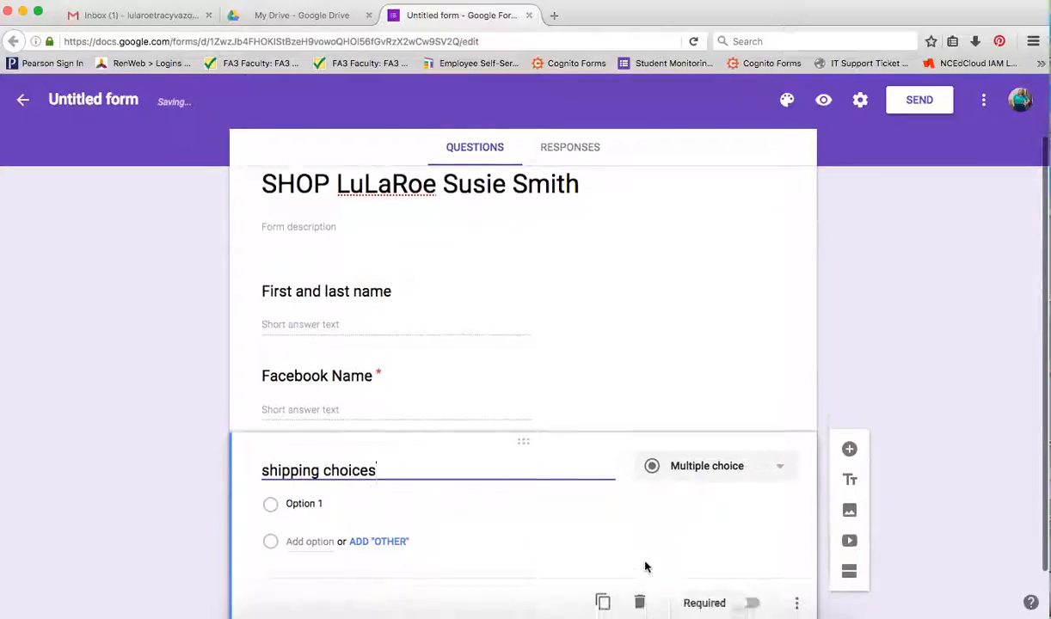
scroll(646, 566, "down", 1)
left_click(753, 555)
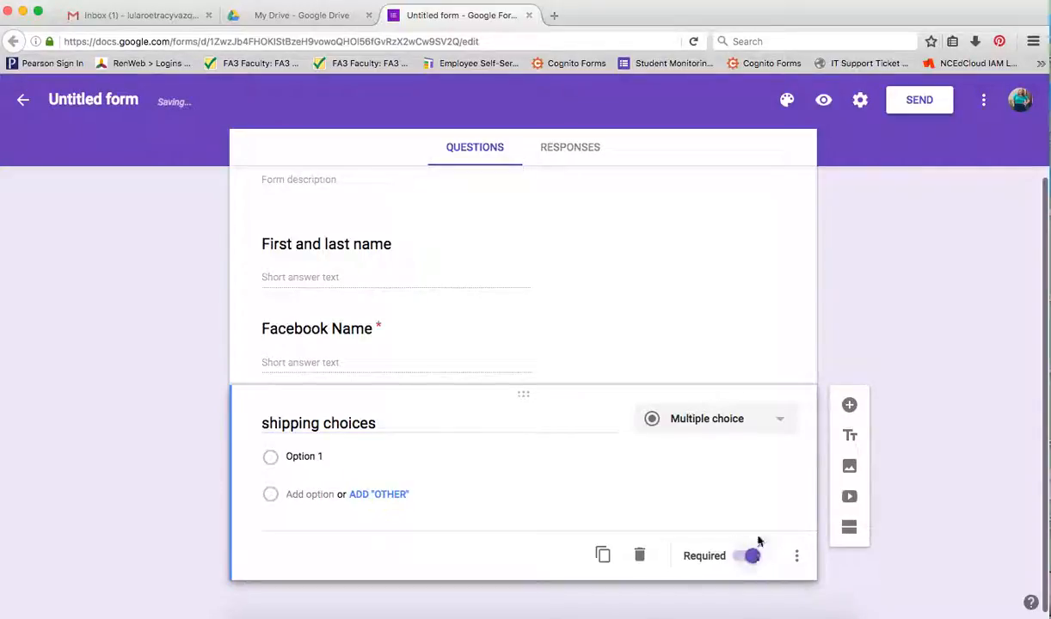
left_click(780, 421)
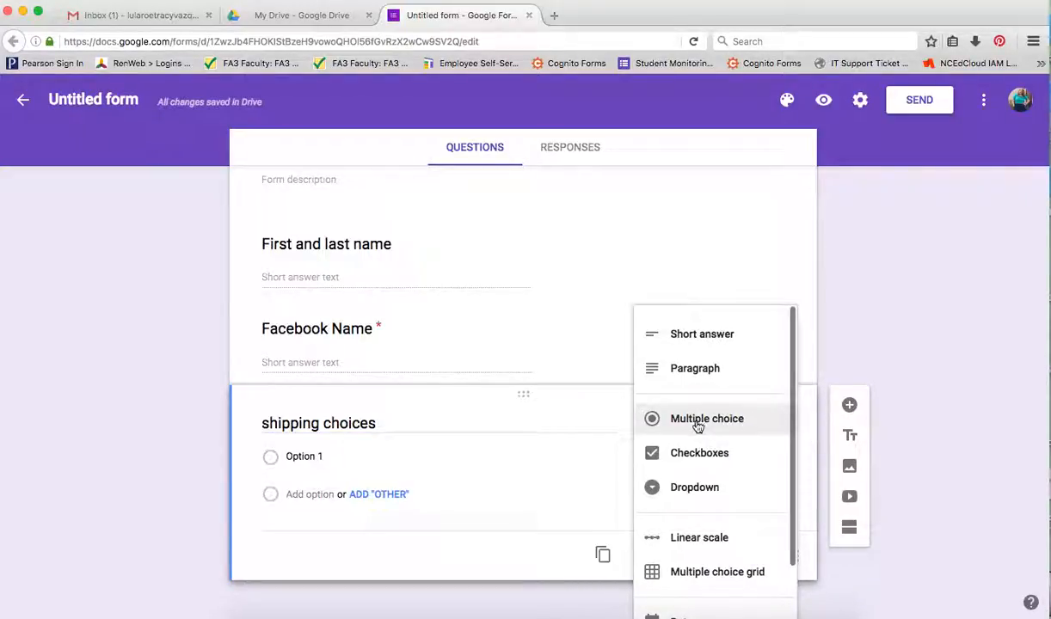
left_click(671, 493)
- Give the shipping question the options "First class ($3)", "Priority ($5)" and "Porch pick up ($3 discount)"
left_click_drag(316, 457, 233, 447)
type("First class")
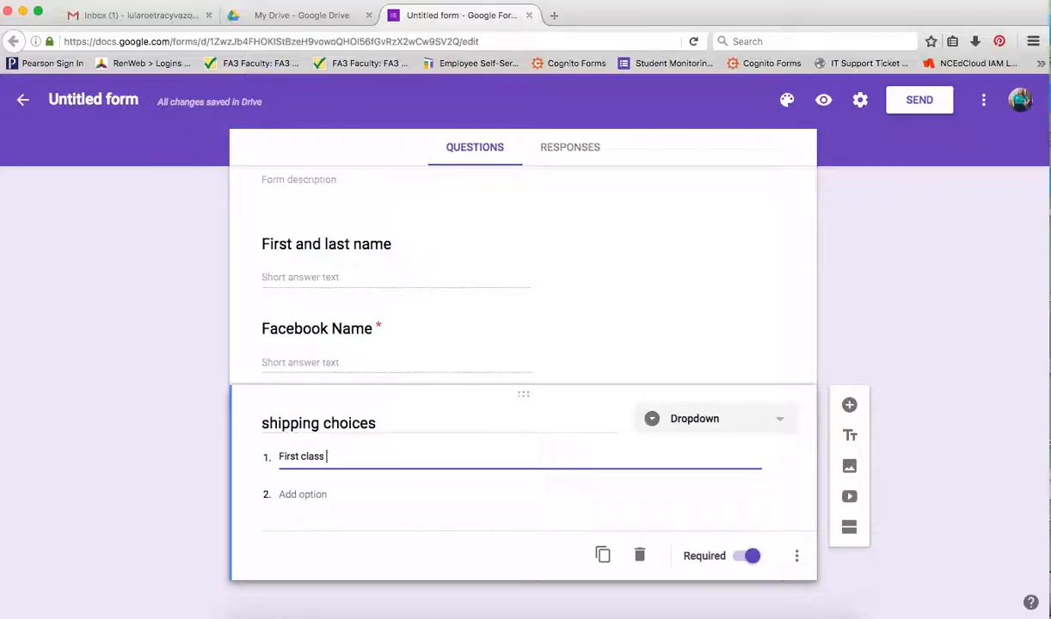
type("s($3)")
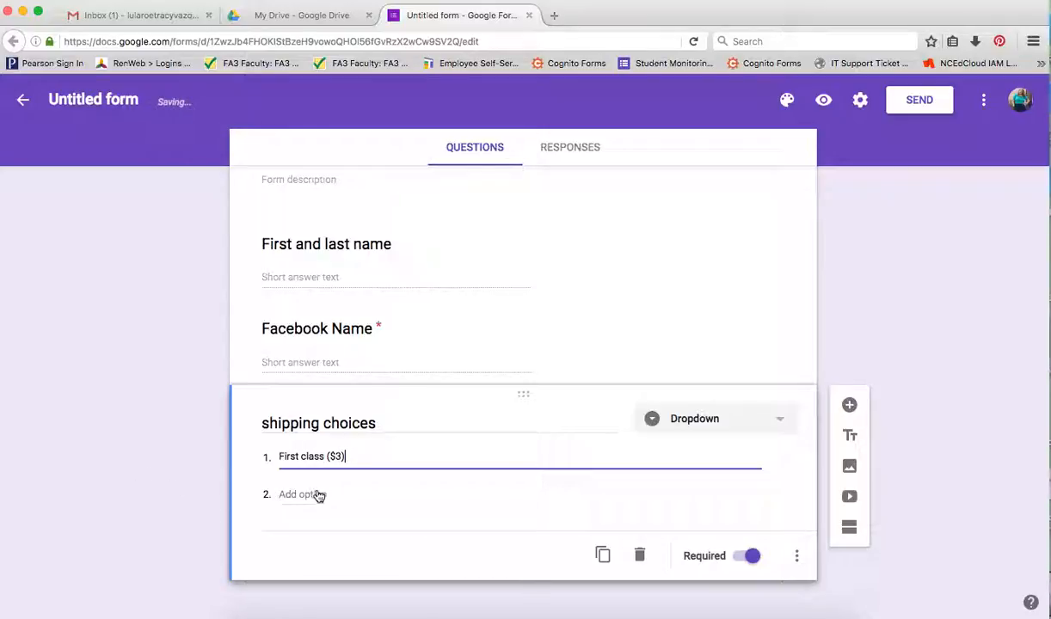
left_click(317, 494)
type("Priority ")
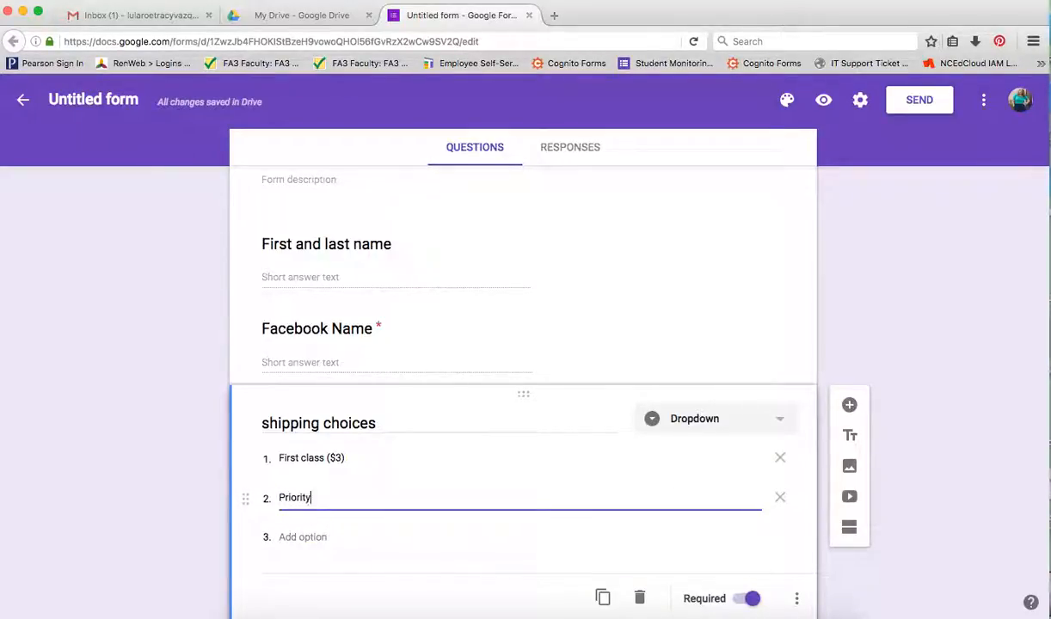
type("($5")
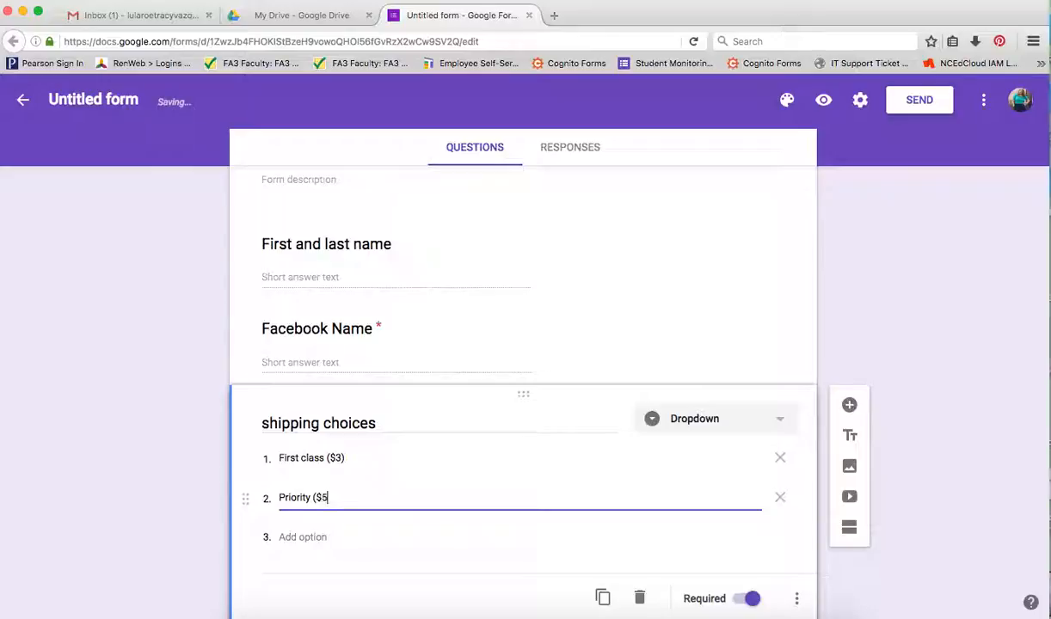
left_click(284, 538)
type("Porch pic")
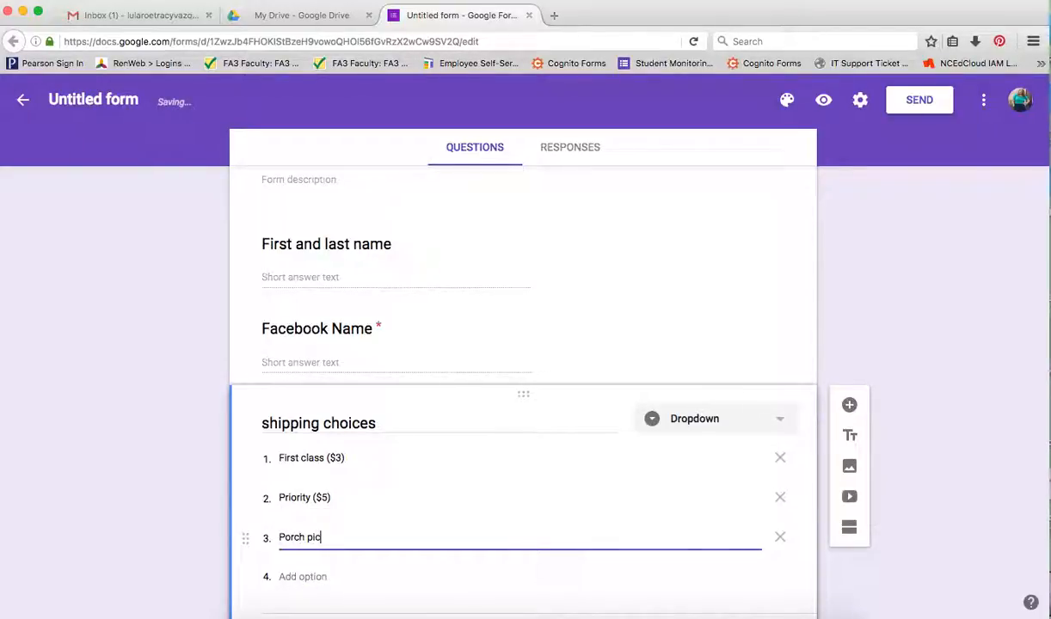
type("k up ($3 discount")
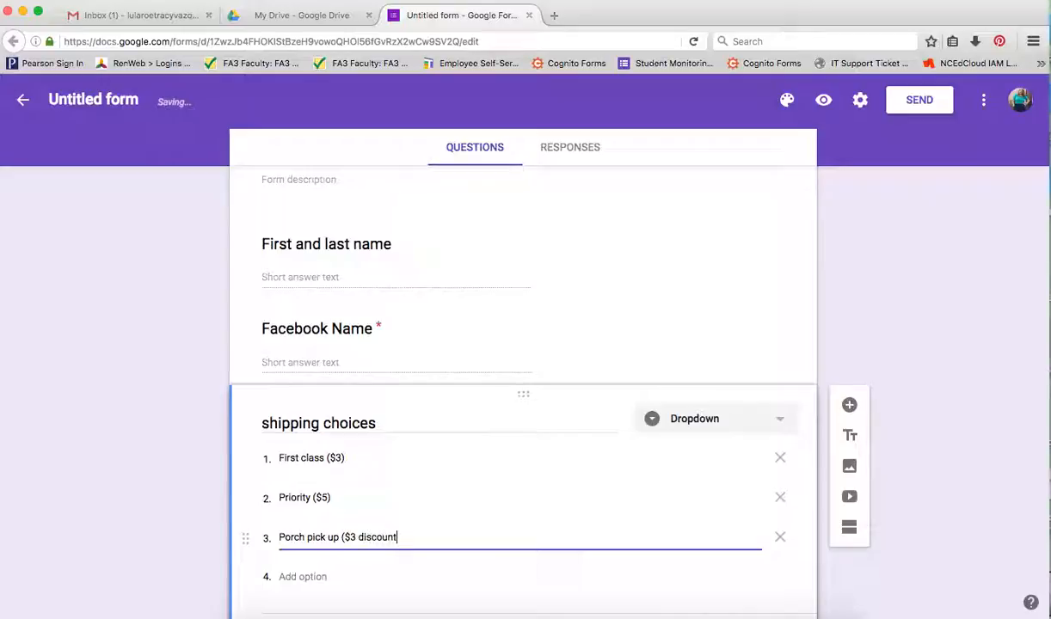
- Add a new section after the shipping question and title it "Items purchased"
scroll(335, 514, "down", 2)
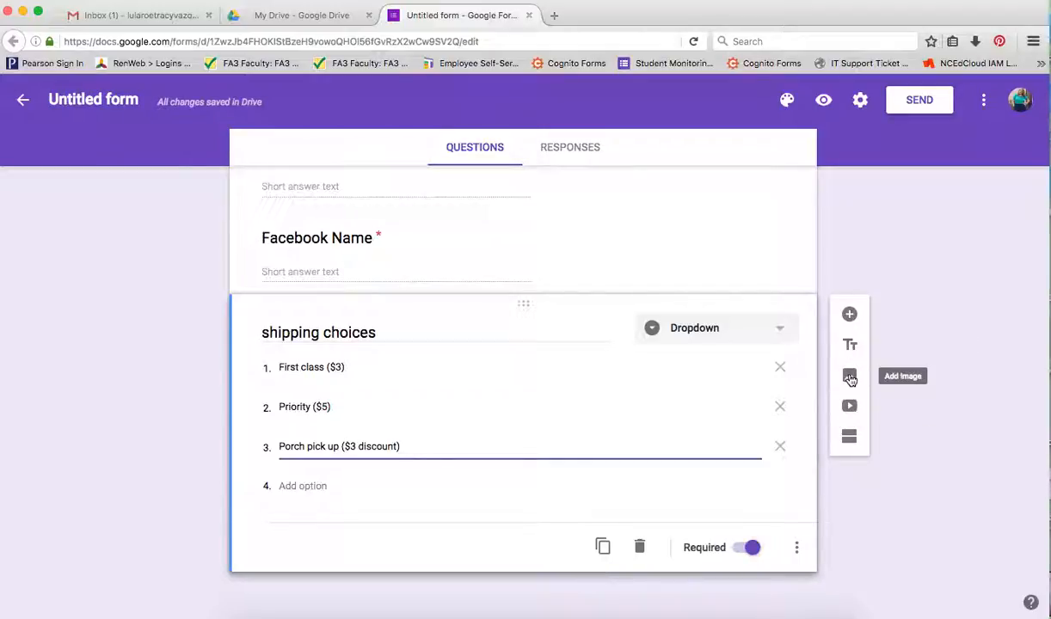
left_click(849, 439)
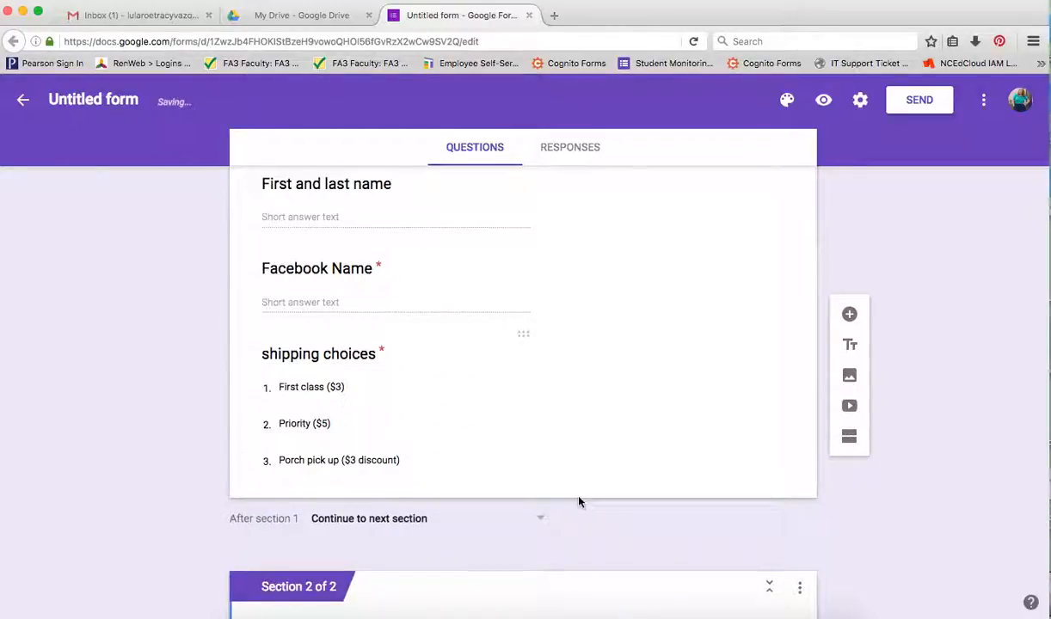
left_click_drag(435, 499, 254, 493)
type("n")
key("BackSpace")
type("Items p")
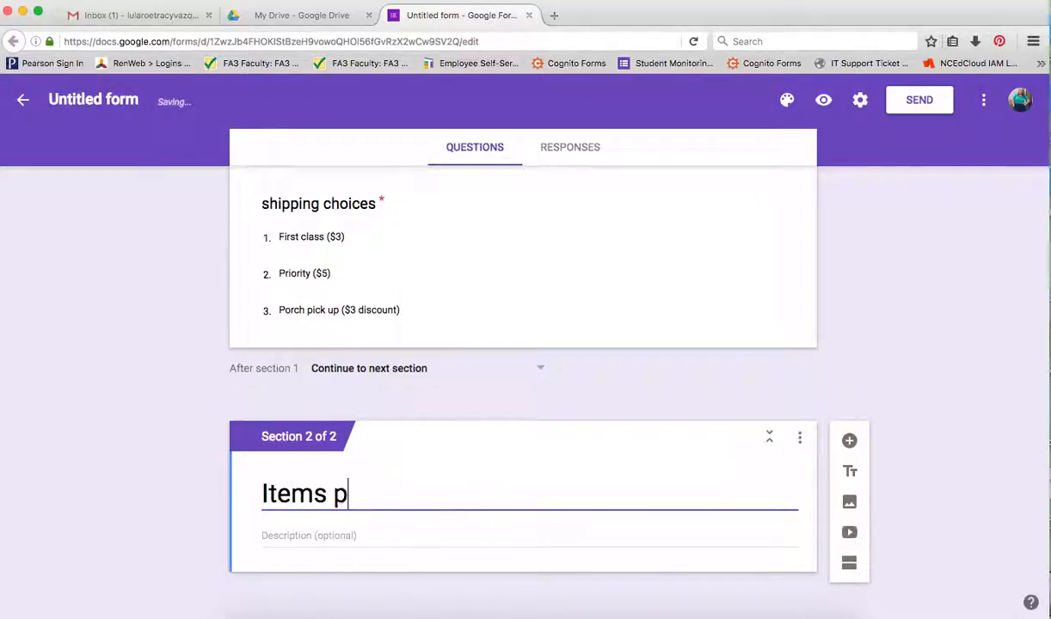
type("urchased")
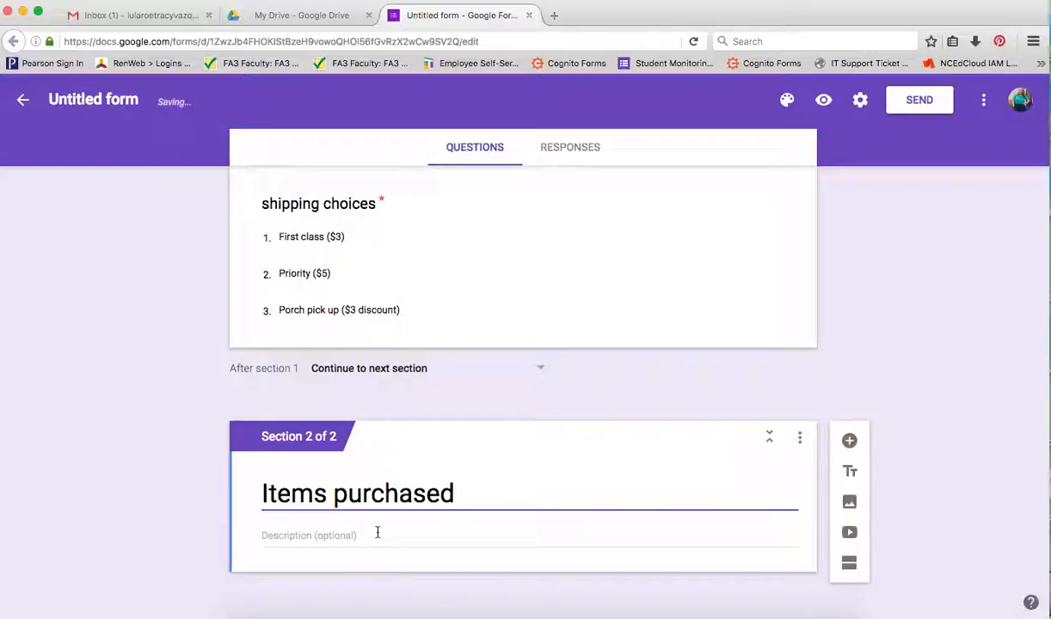
- Add a required paragraph question titled "item description" to the Items purchased section
left_click(850, 441)
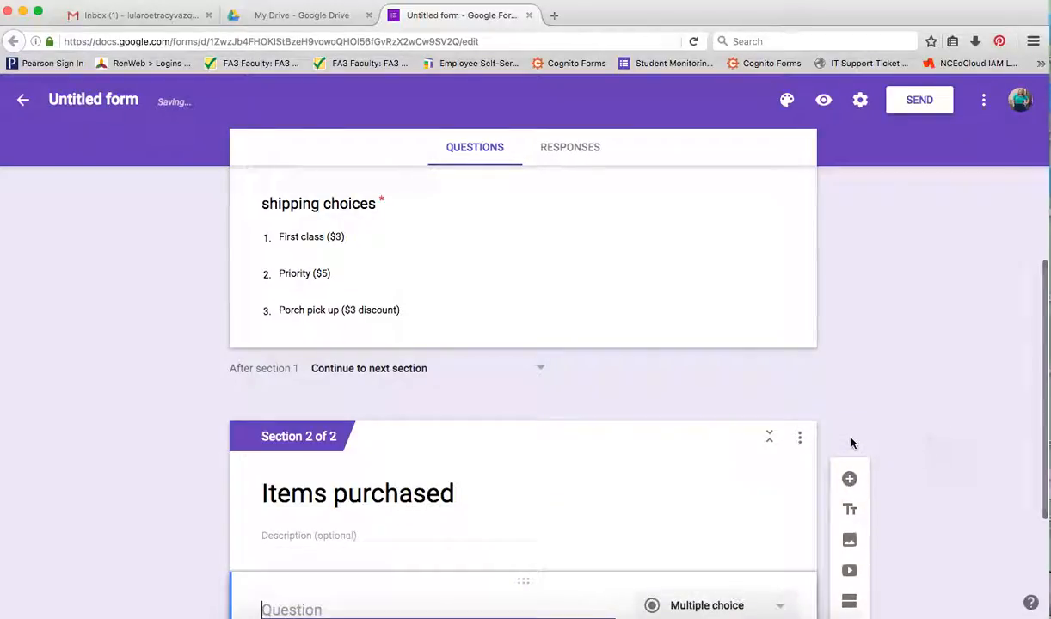
scroll(648, 456, "down", 2)
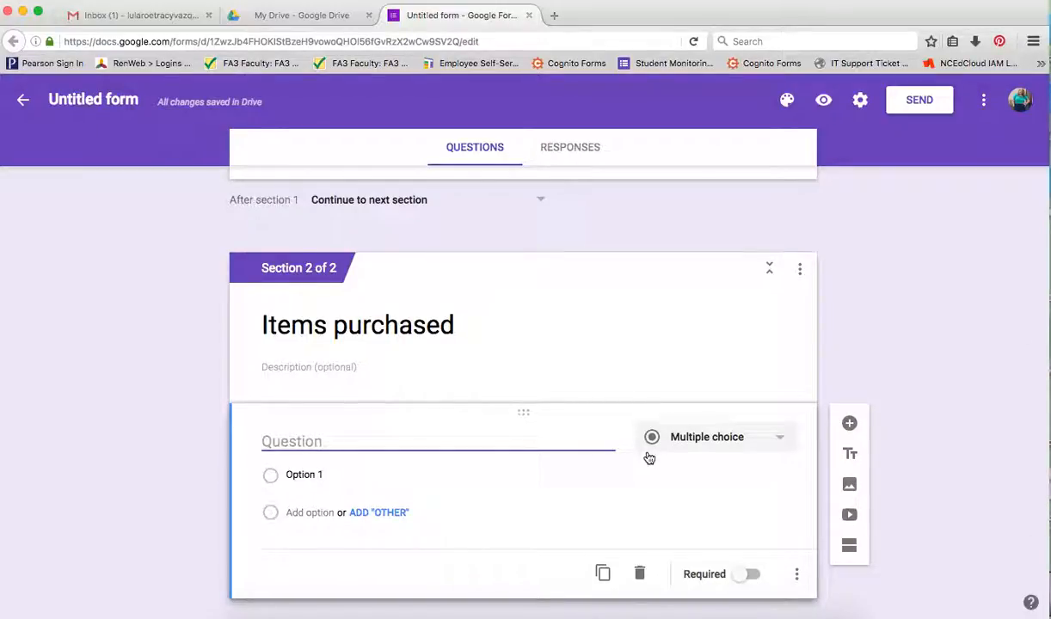
left_click(321, 441)
type("item")
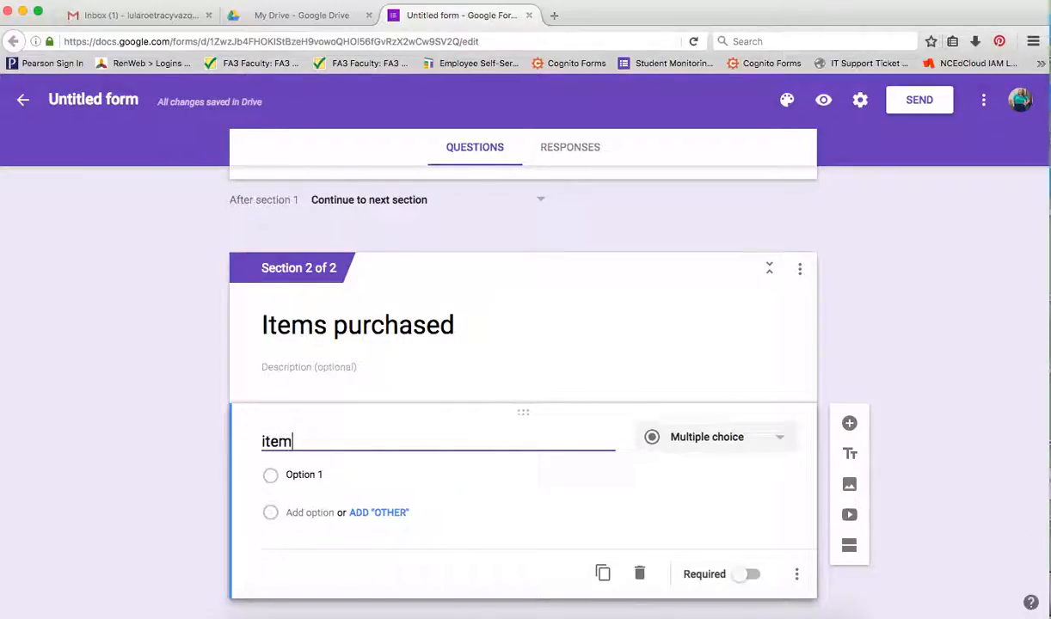
type(" description")
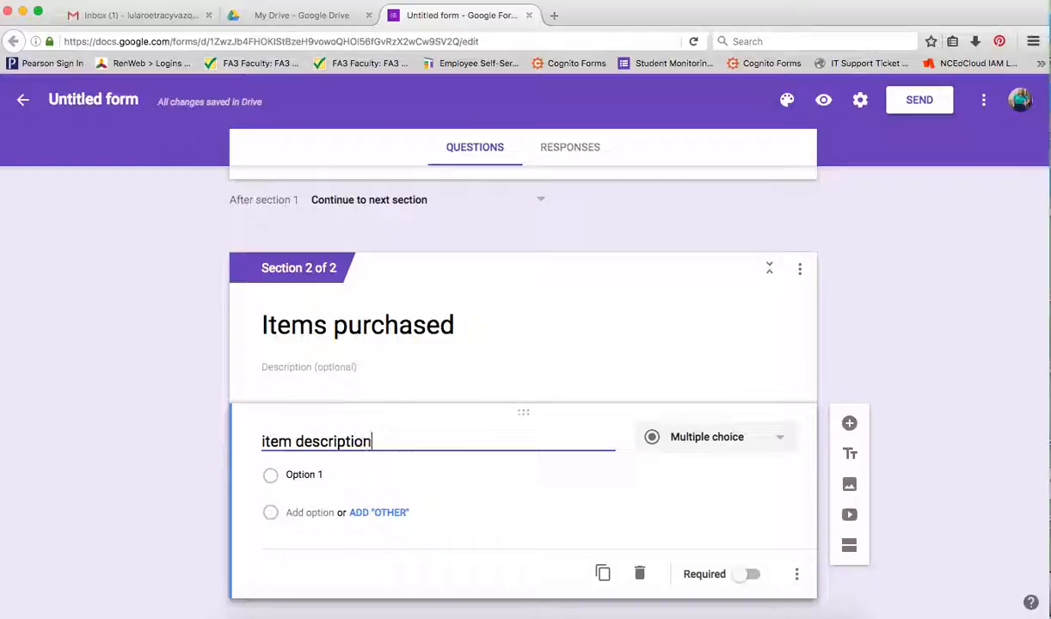
left_click(779, 439)
left_click(679, 383)
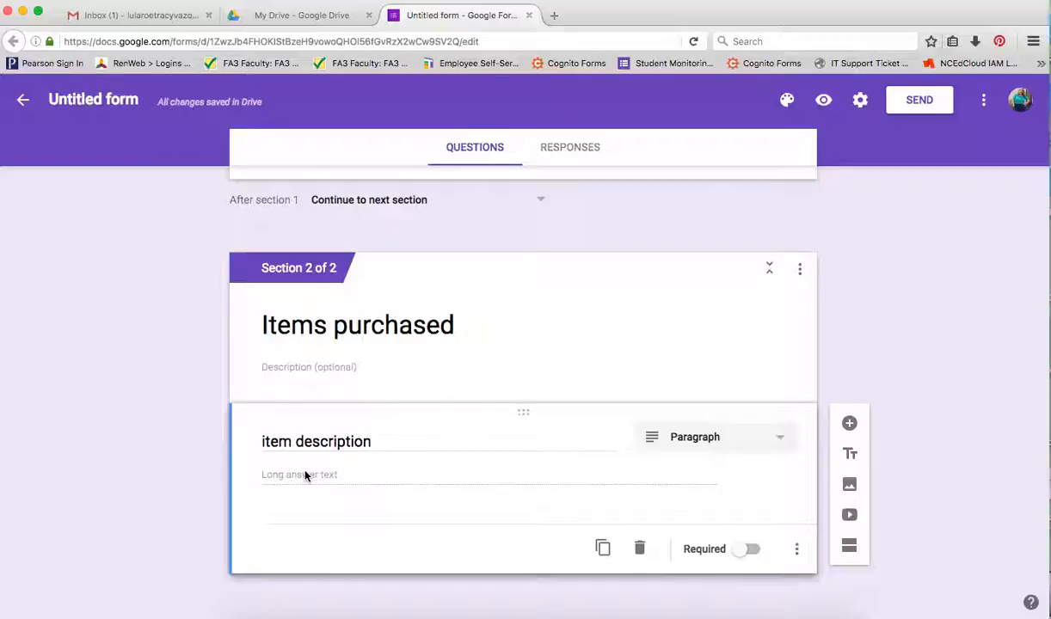
left_click(750, 550)
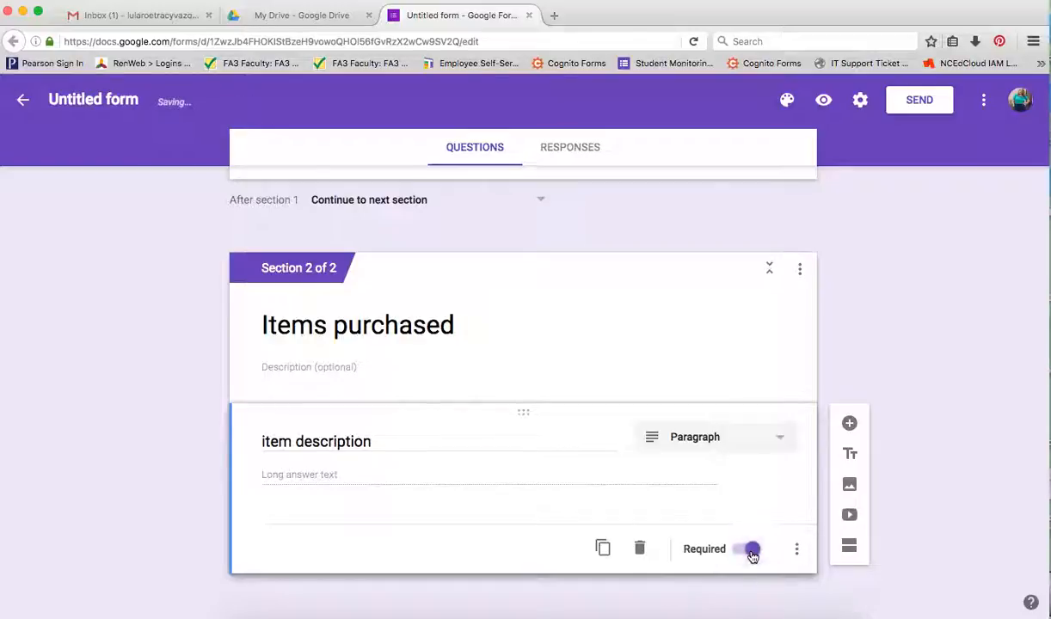
scroll(479, 543, "down", 1)
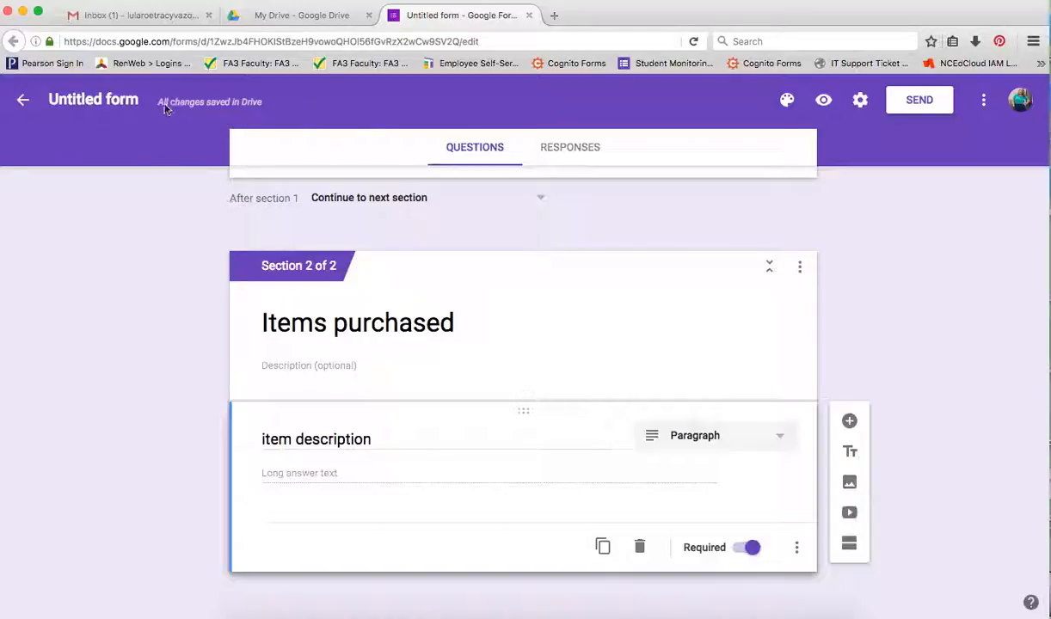
mouse_move(162, 102)
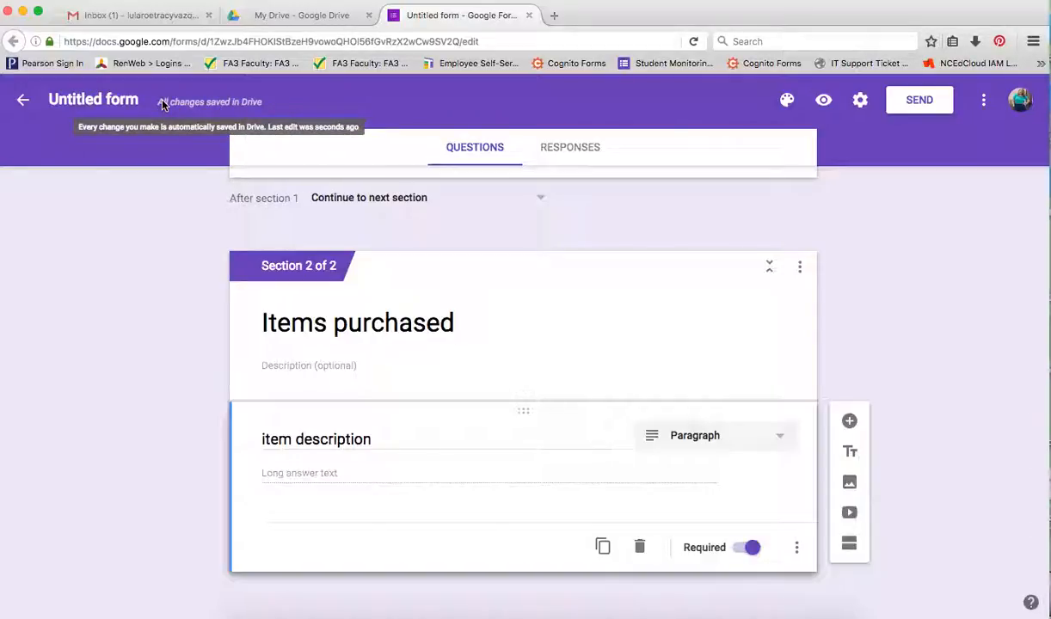